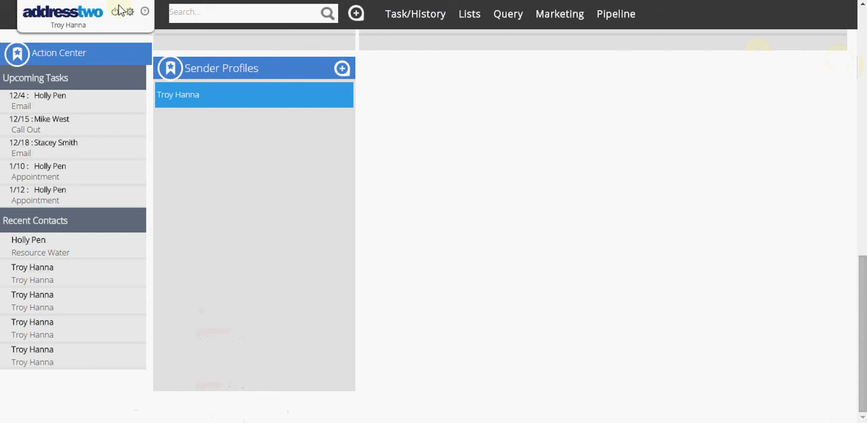
Step: Open the existing sender profile for editing from the Sender Profiles section of the Marketing dashboard
left_click(70, 15)
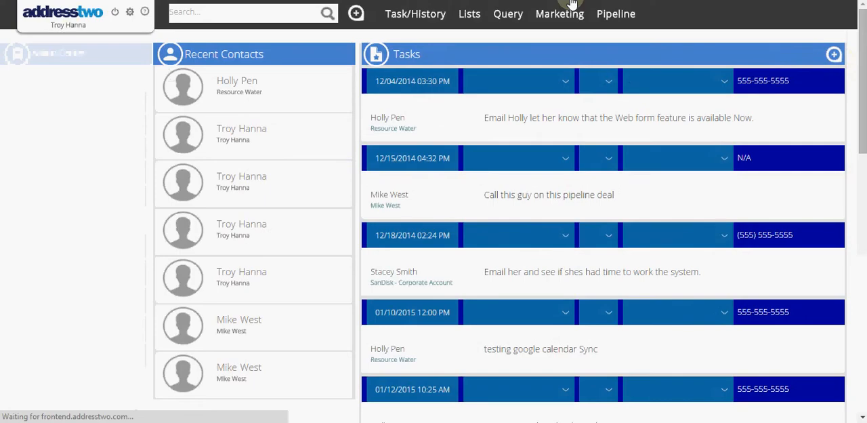
mouse_move(572, 13)
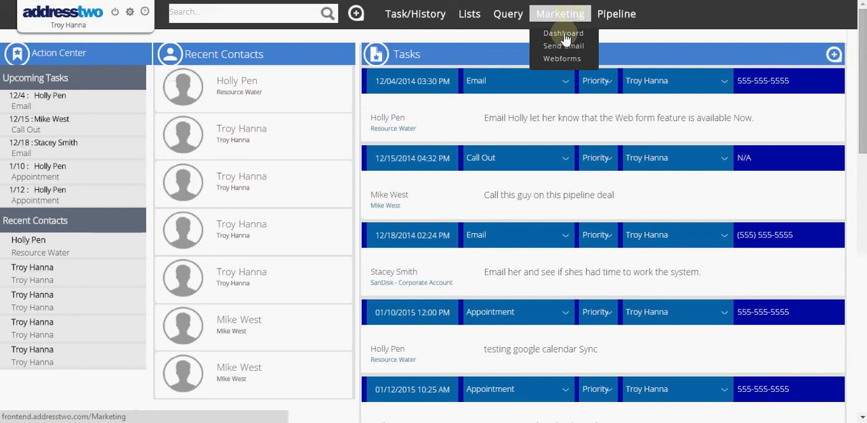
left_click(563, 34)
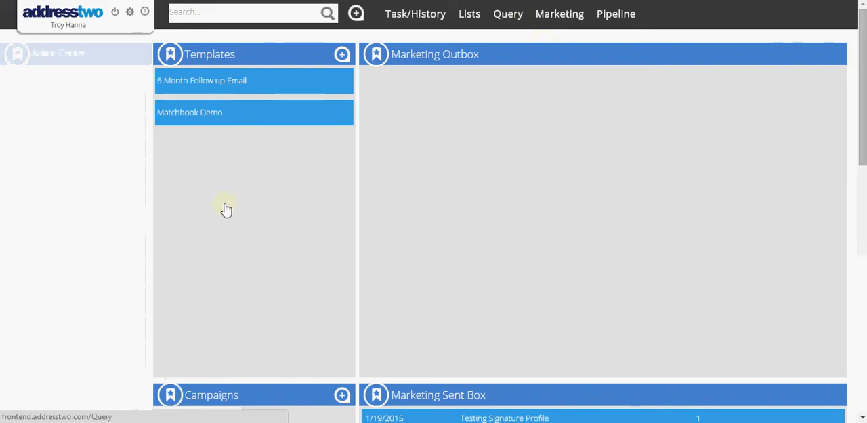
scroll(183, 209, "down", 3)
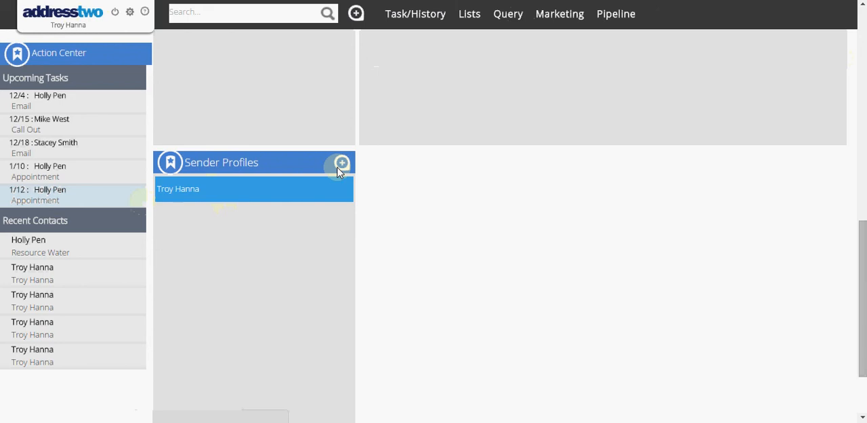
left_click(249, 193)
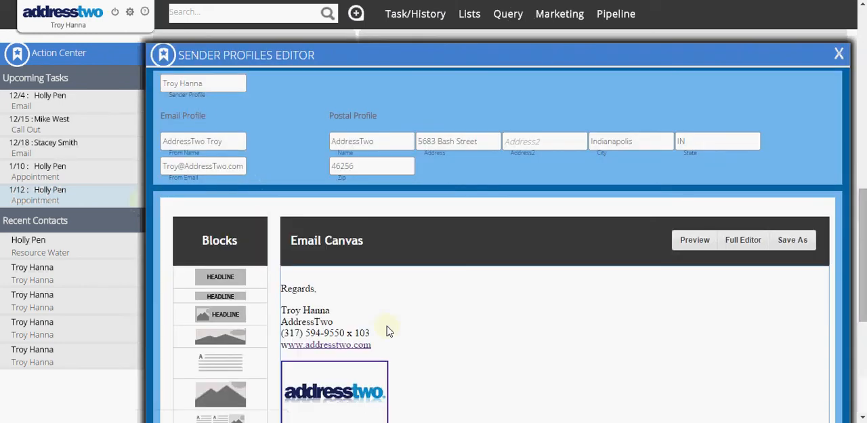
Step: Switch to the untitled Outlook message to view its email signature, and close it without keeping the draft
scroll(404, 209, "down", 3)
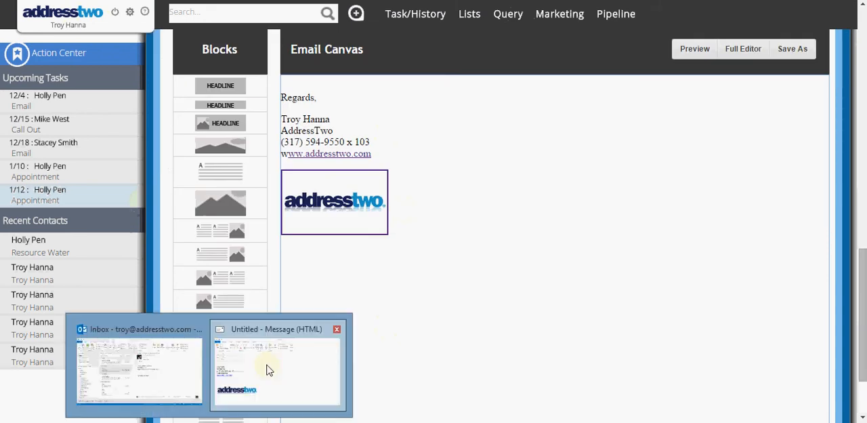
left_click(270, 365)
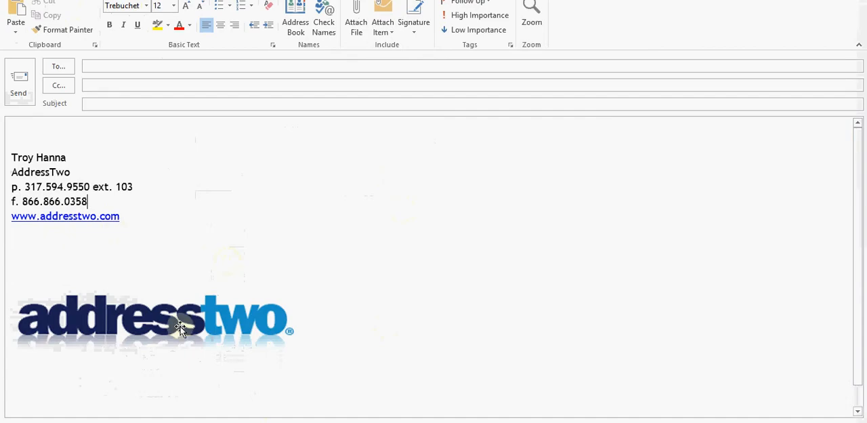
left_click(855, 0)
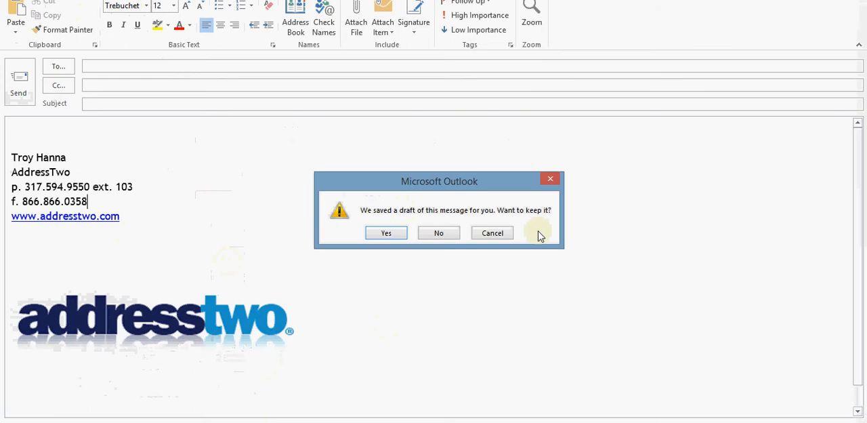
left_click(457, 233)
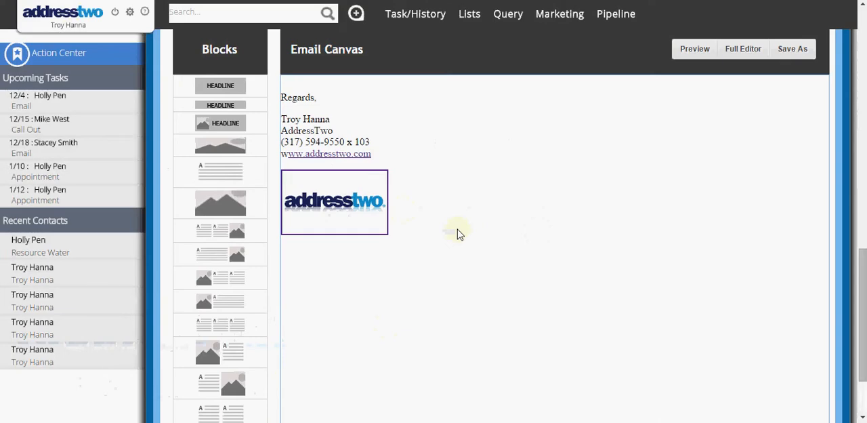
Step: Delete the entire existing signature, including text and logo, from the sender profile's email canvas
left_click(421, 187)
scroll(125, 352, "up", 5)
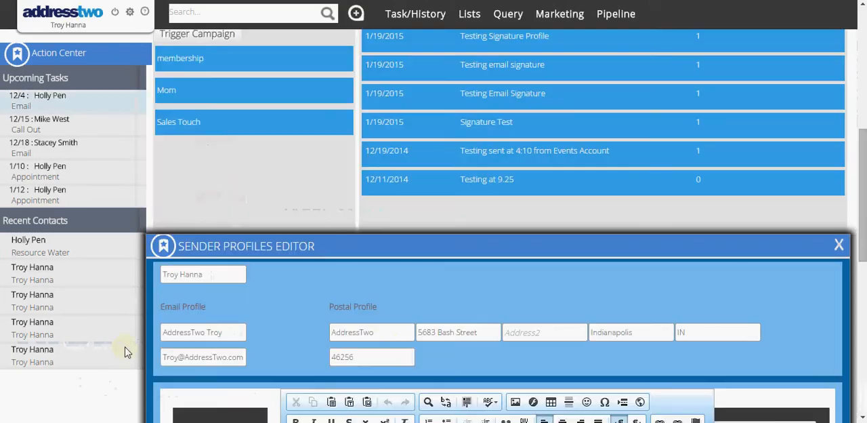
scroll(201, 300, "down", 2)
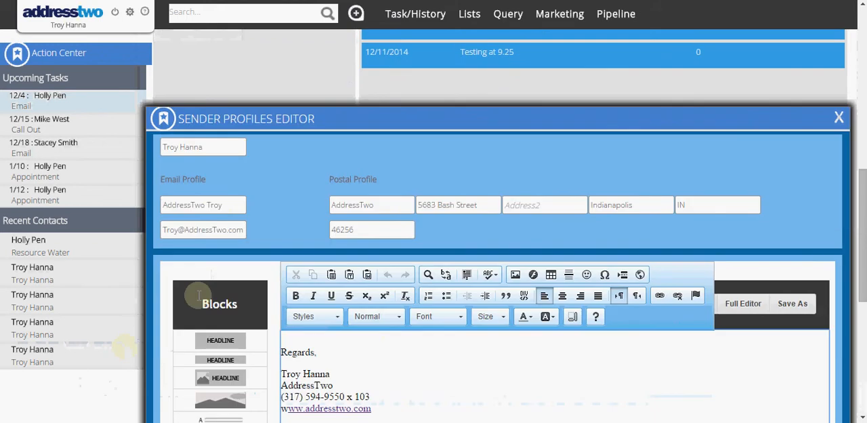
scroll(240, 306, "down", 3)
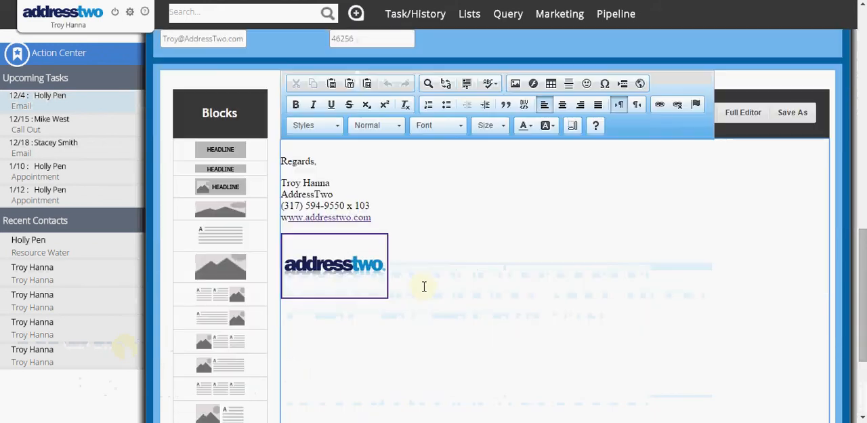
left_click_drag(424, 287, 284, 143)
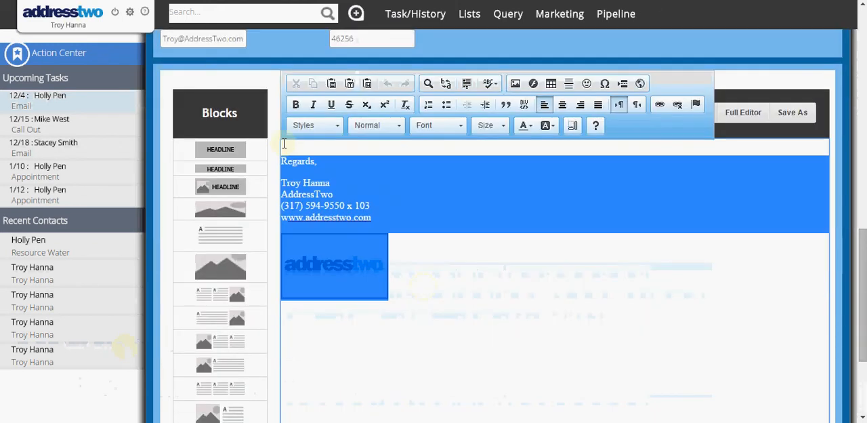
key("Delete")
Step: Start the new signature with "Regards," followed by the sender's full name in a separate paragraph
scroll(298, 217, "up", 2)
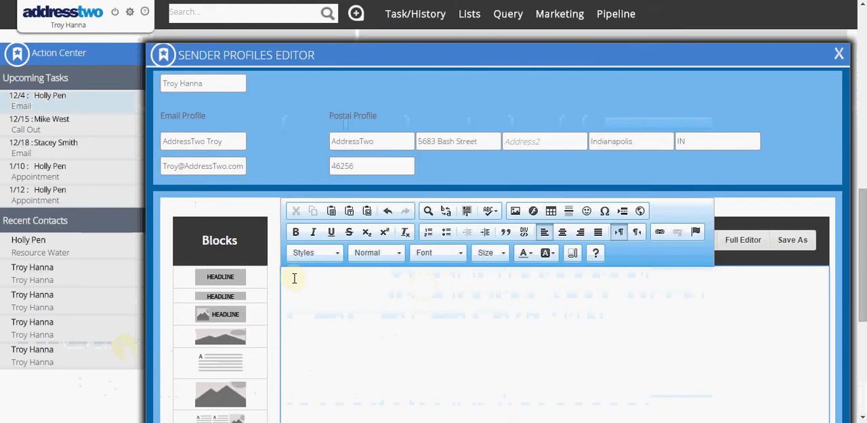
type("Regards,")
key("Return")
key("Return")
type("Add")
key("BackSpace")
key("BackSpace")
key("BackSpace")
right_click(294, 277)
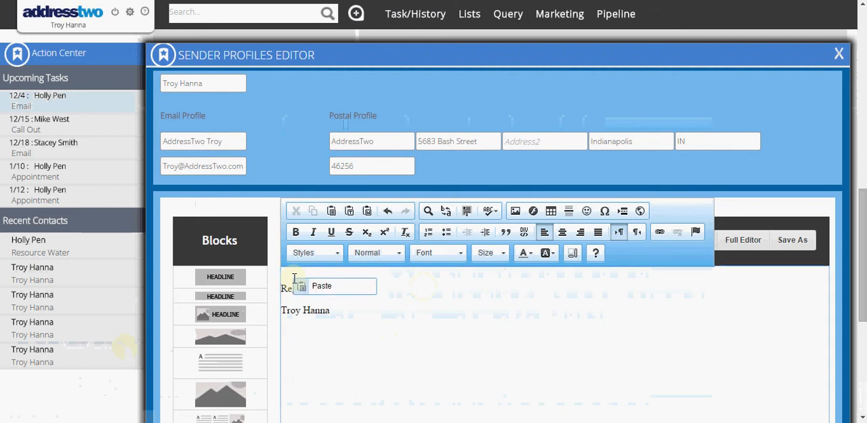
left_click(358, 311)
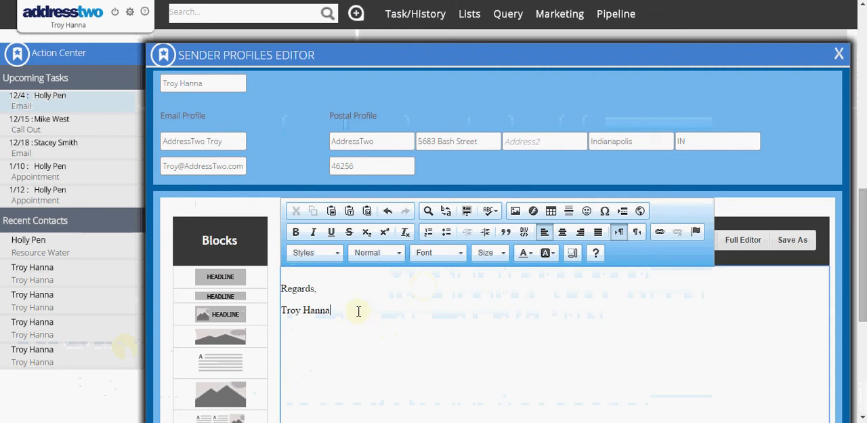
Step: Add the company name AddressTwo and the phone number with extension on single-spaced lines below the sender's name
key("shift+Return")
type("AddressTwo")
key("shift+Return")
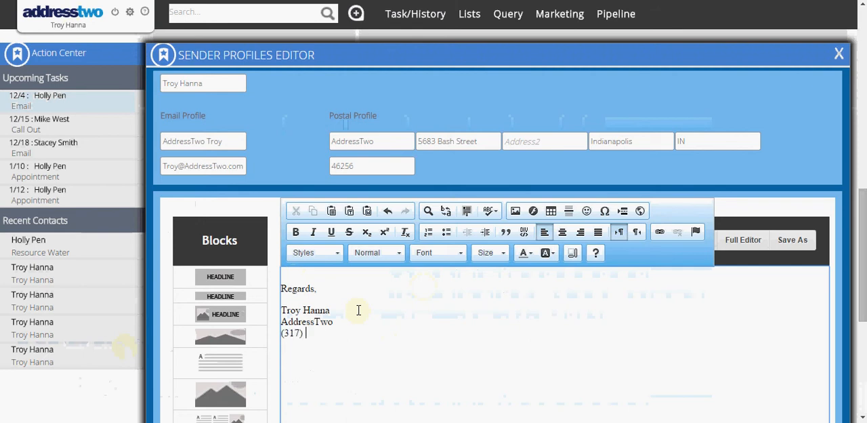
key("Return")
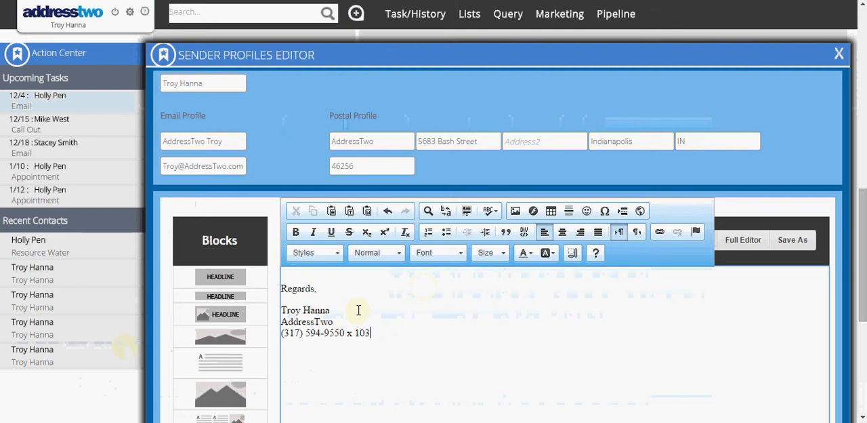
key("Return")
type("www.addresstwo.com")
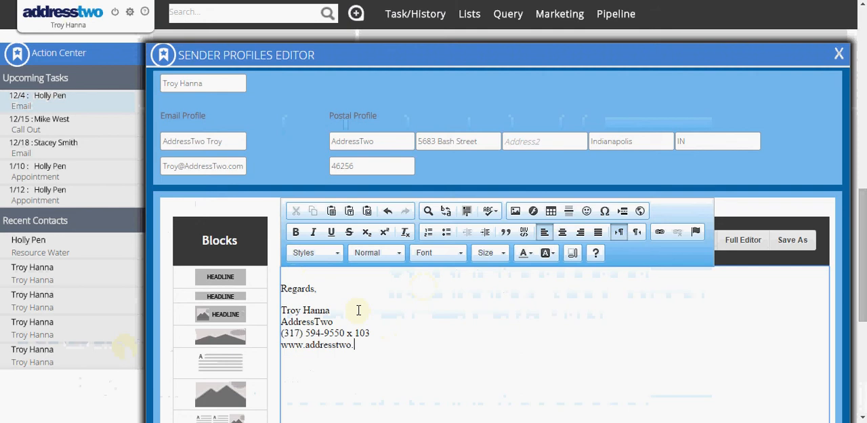
key("Return")
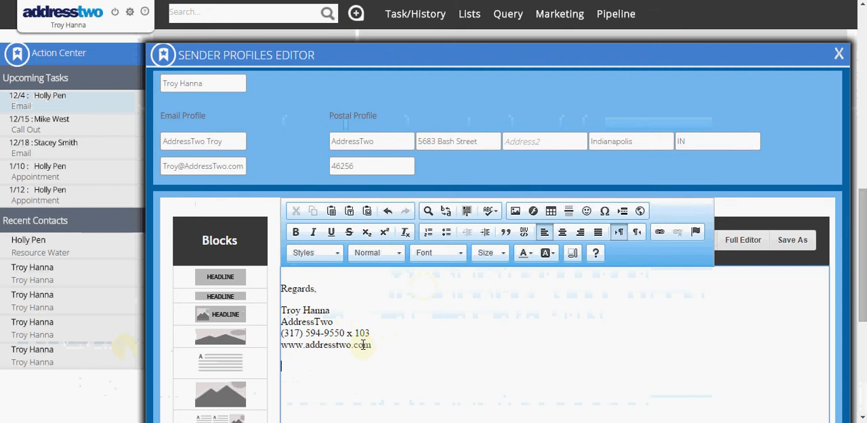
left_click_drag(371, 345, 277, 346)
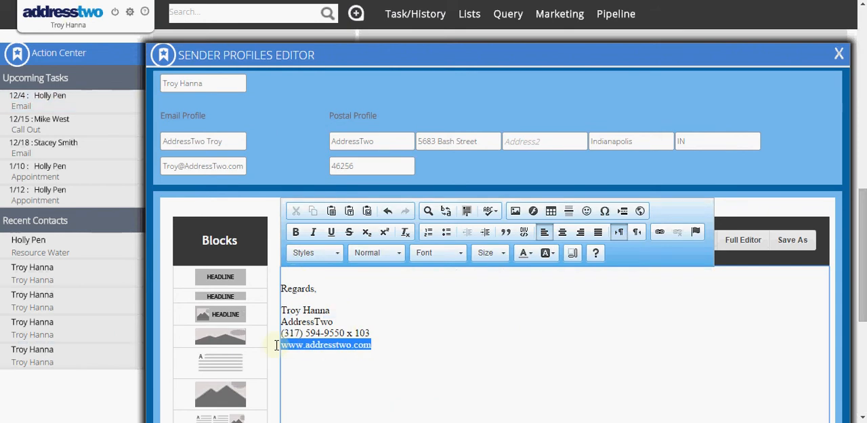
left_click(659, 233)
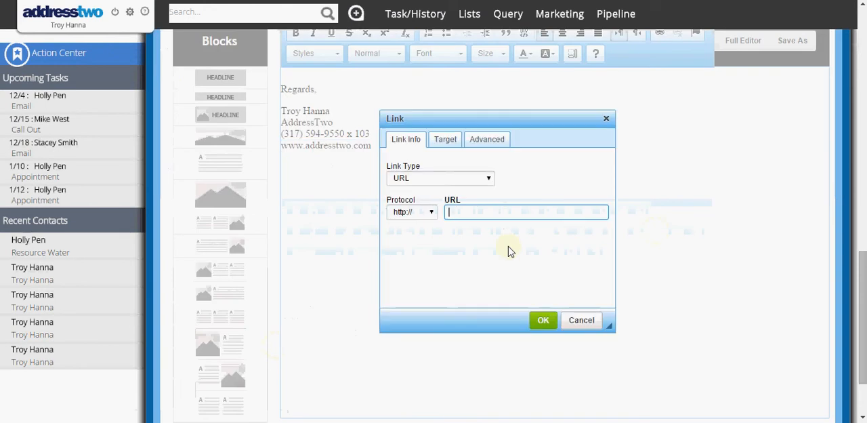
type("www.")
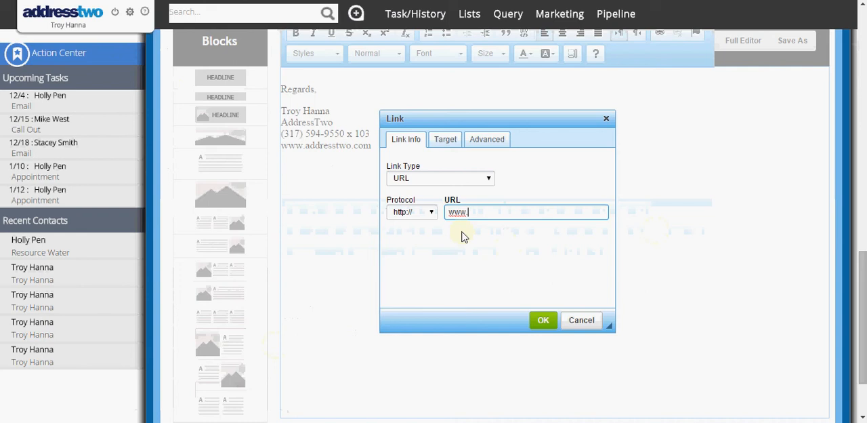
type("addresstwo.com")
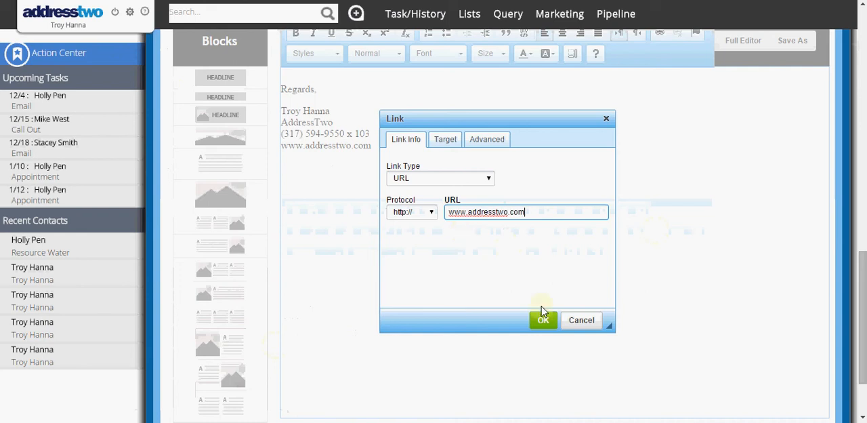
left_click(544, 318)
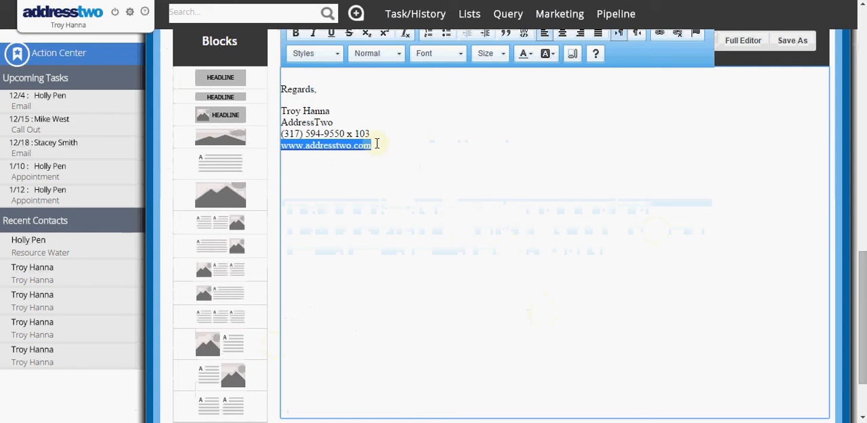
left_click(380, 148)
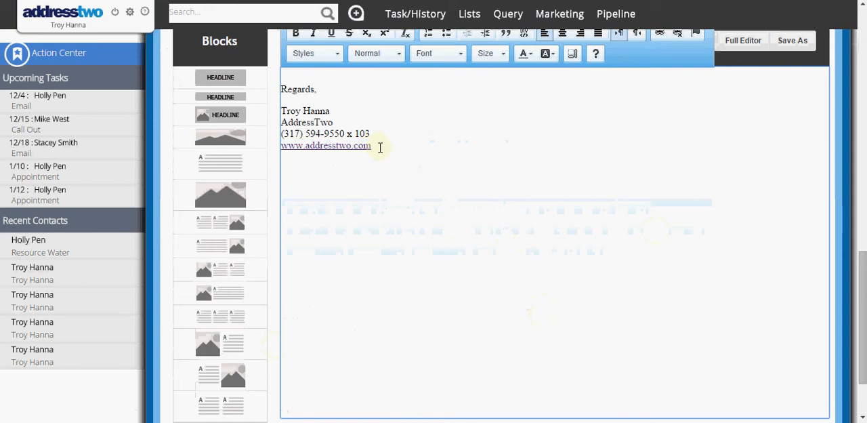
Step: Start an image on a new line below the website and choose the addresstwo logo from the media library
key("Return")
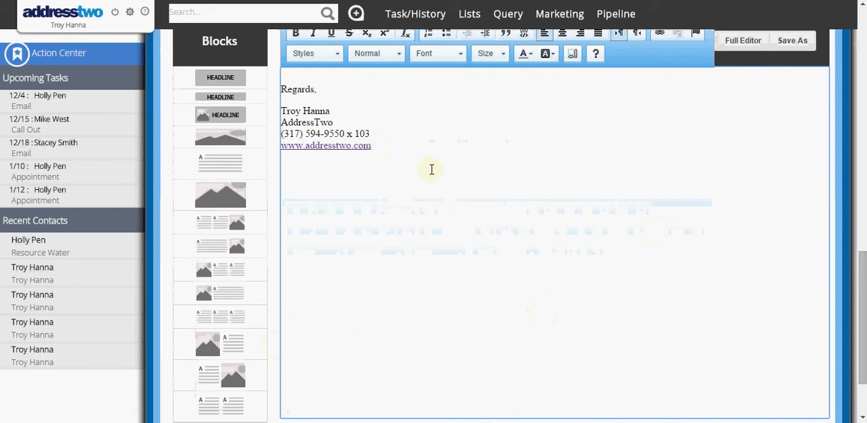
scroll(431, 169, "up", 3)
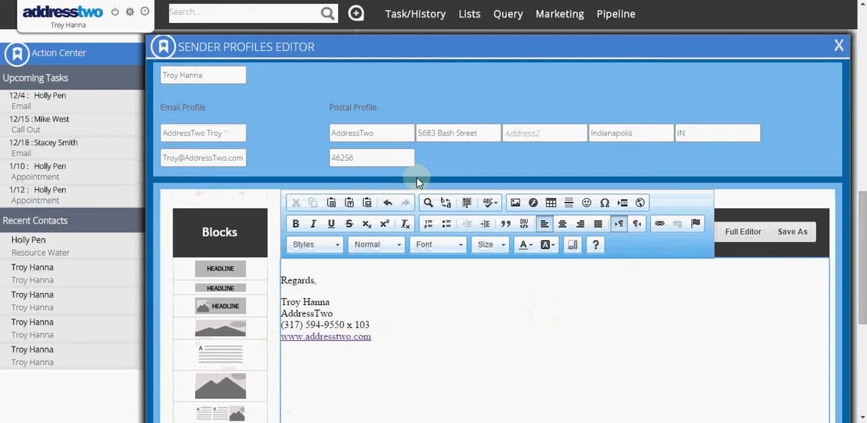
left_click(515, 203)
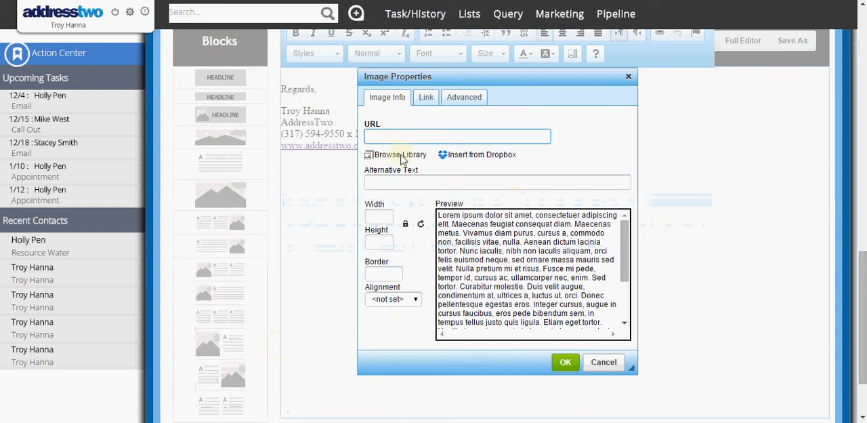
left_click(401, 156)
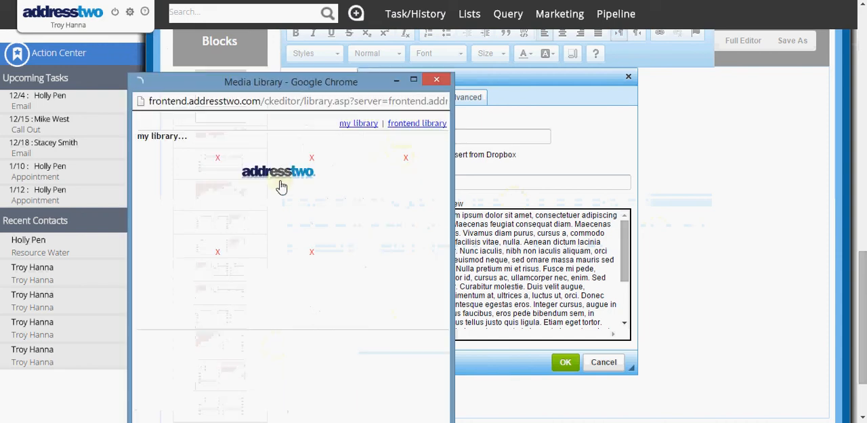
left_click(278, 178)
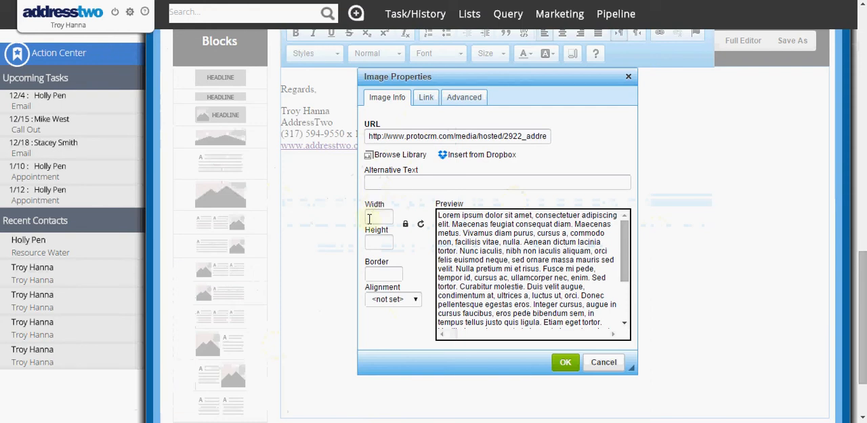
Step: Set the logo's width to 170 and border to 3, and insert it into the signature
left_click(370, 218)
type("150")
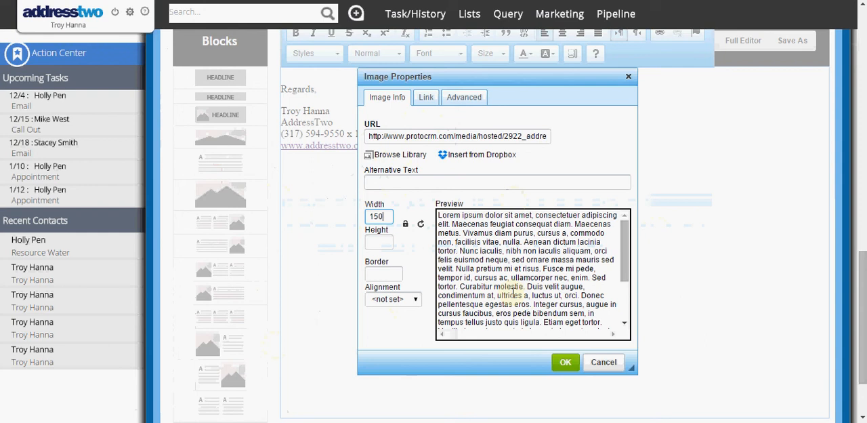
key("BackSpace")
key("BackSpace")
type("70")
key("Tab")
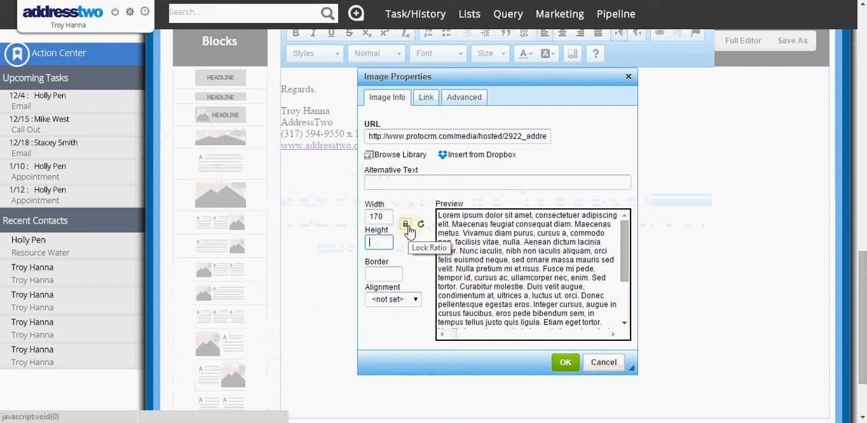
left_click(387, 274)
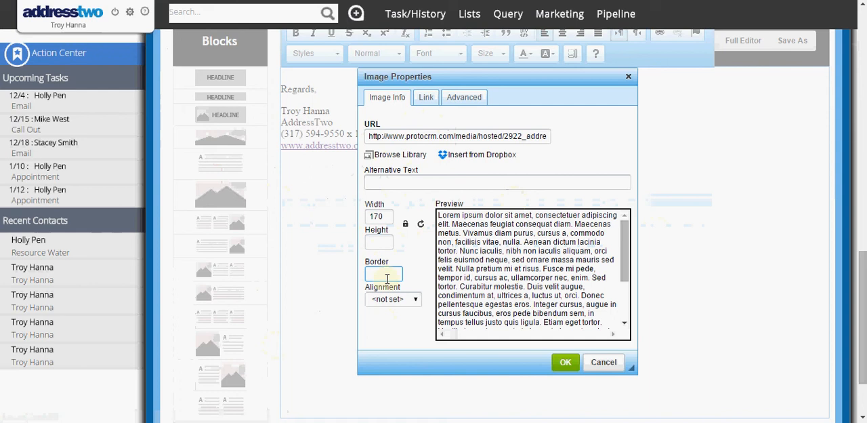
type("3")
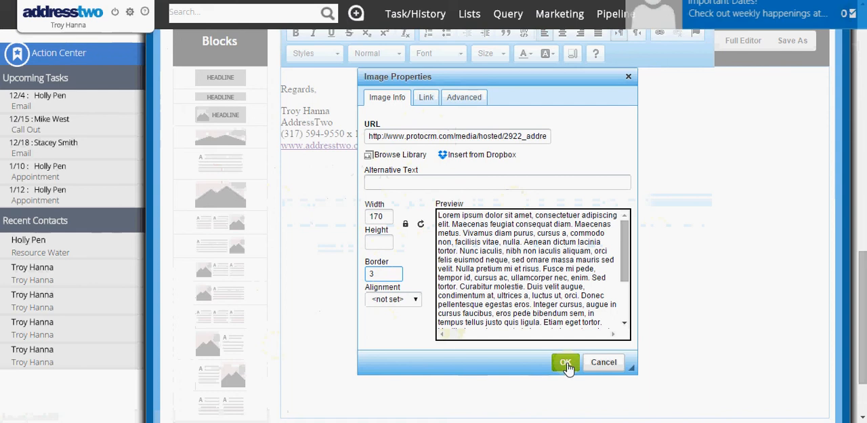
left_click(565, 362)
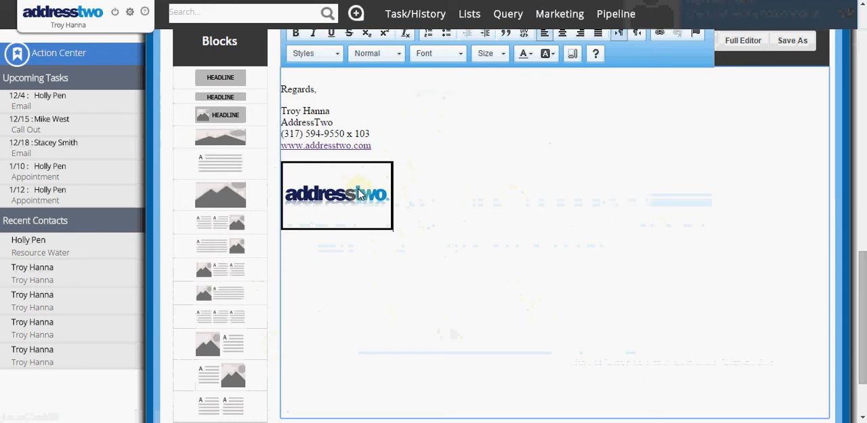
left_click(327, 194)
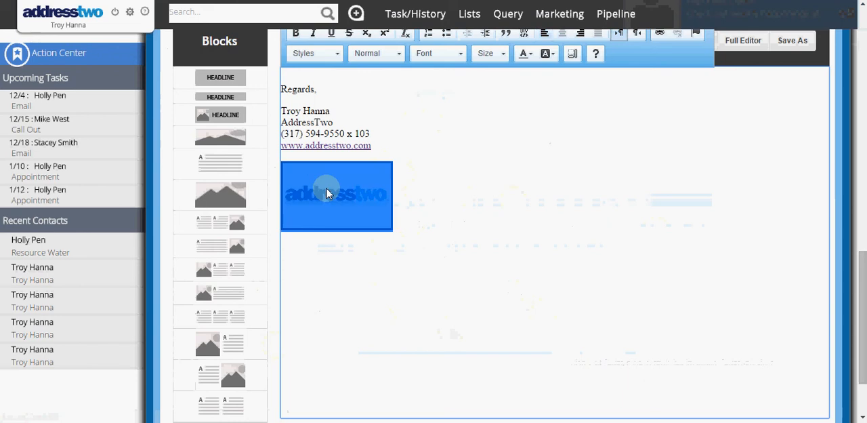
scroll(522, 195, "up", 1)
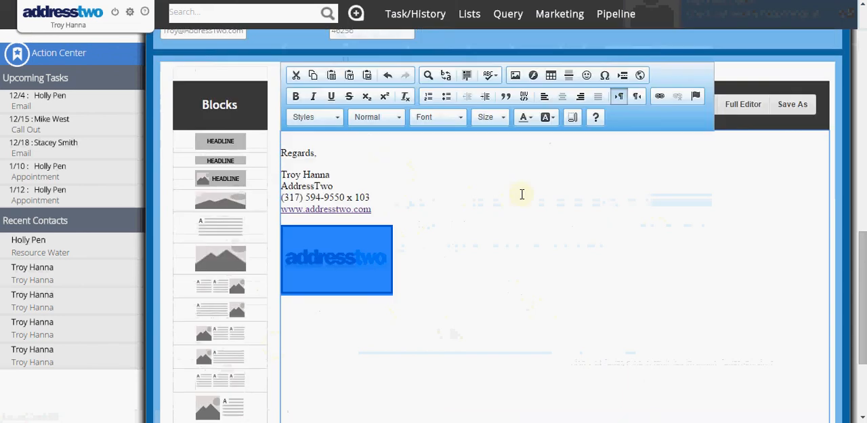
left_click(660, 97)
type("www")
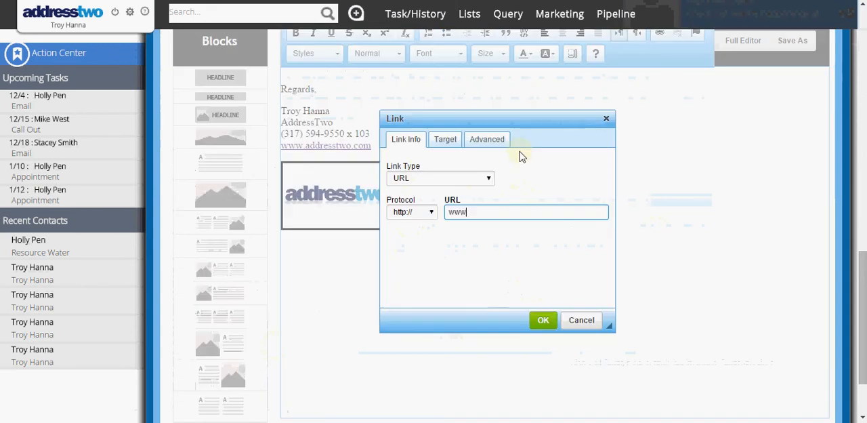
type(".addresstwo.co")
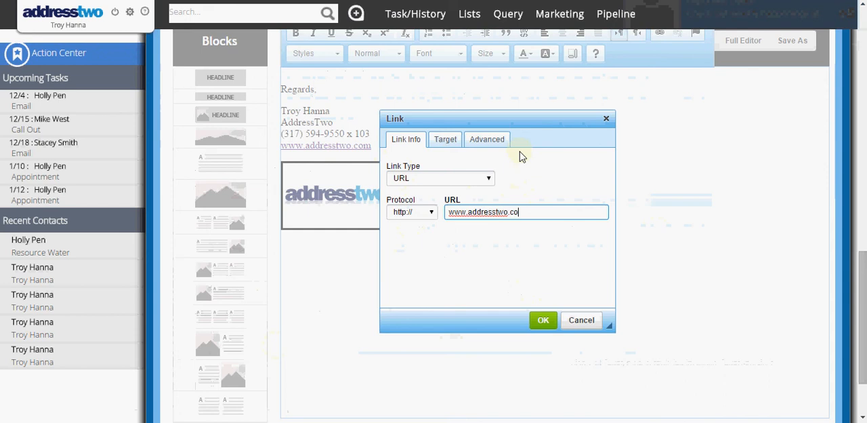
type("m")
left_click(544, 321)
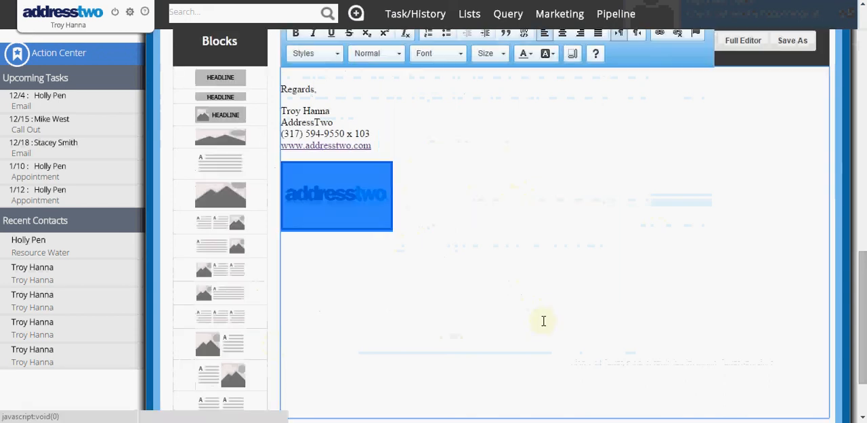
left_click(543, 320)
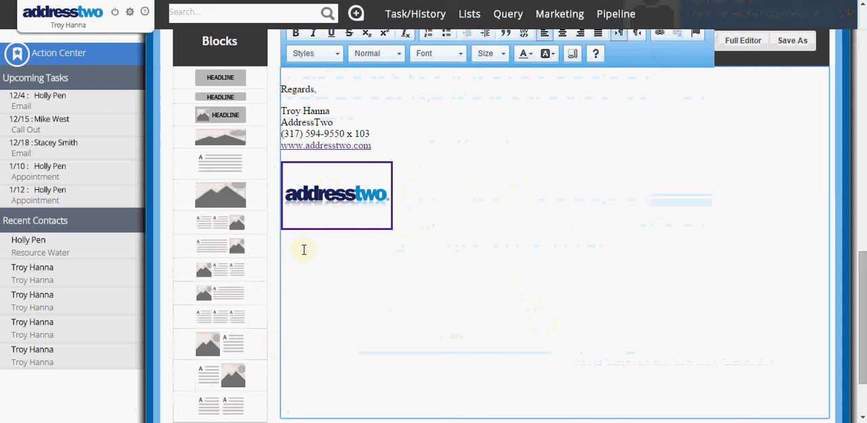
scroll(303, 250, "down", 2)
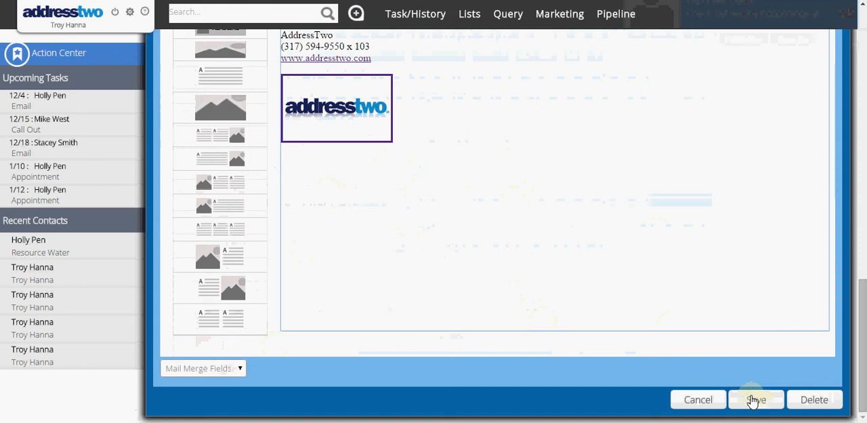
left_click(754, 400)
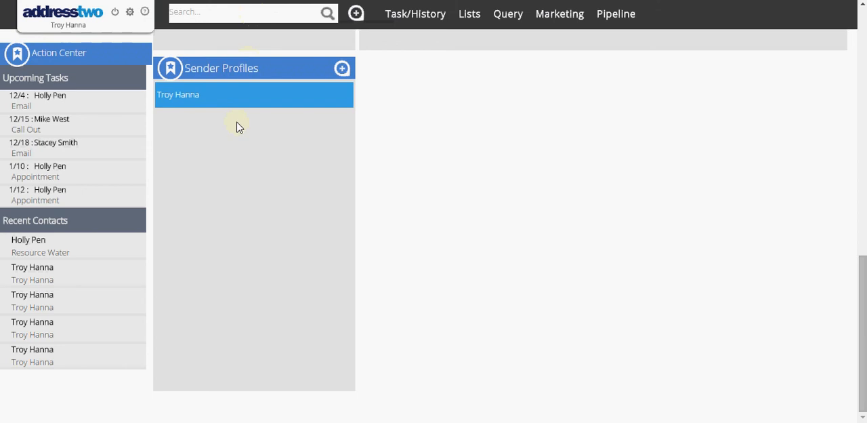
Step: Search the contacts for the sender's own full name
left_click(255, 12)
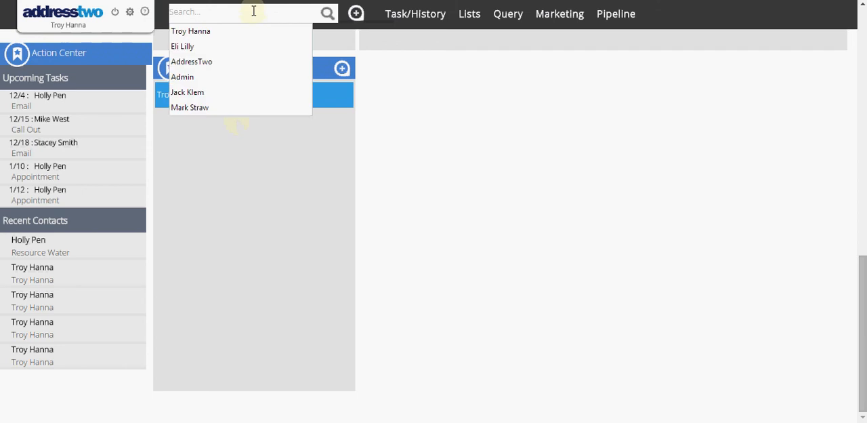
key("super+c")
key("Escape")
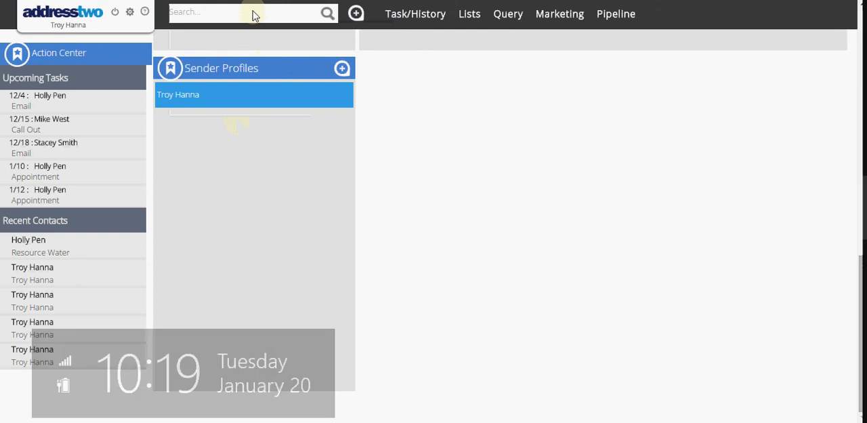
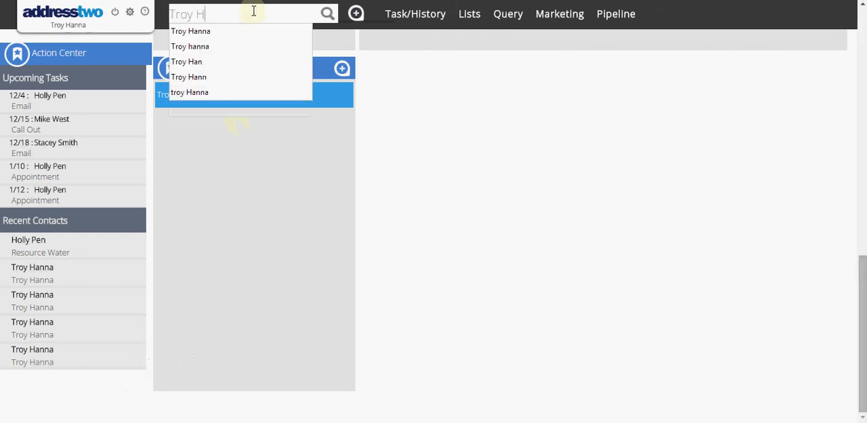
key("Return")
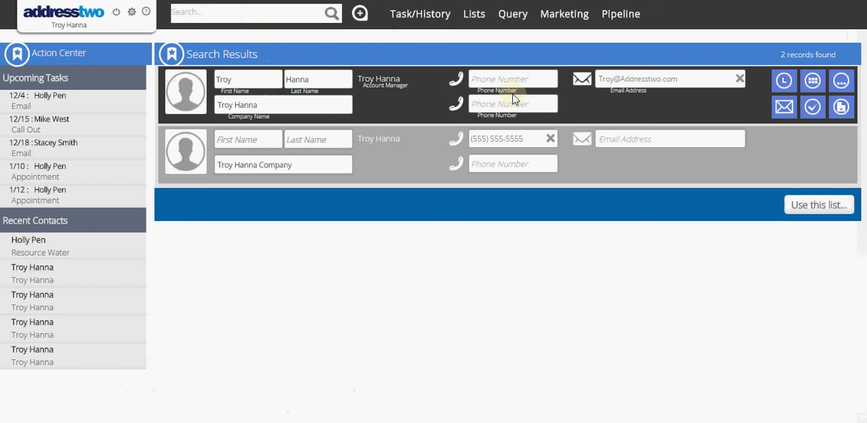
Step: Start an email to the first matching contact, add that contact to the recipients and continue to the email design
mouse_move(647, 76)
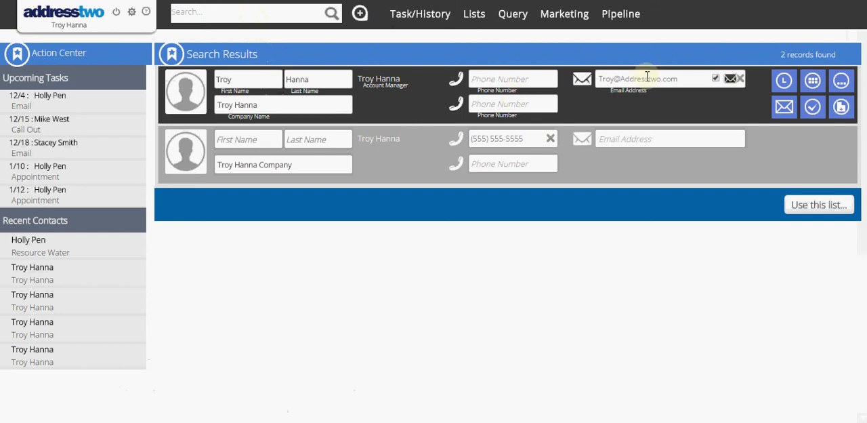
left_click(784, 108)
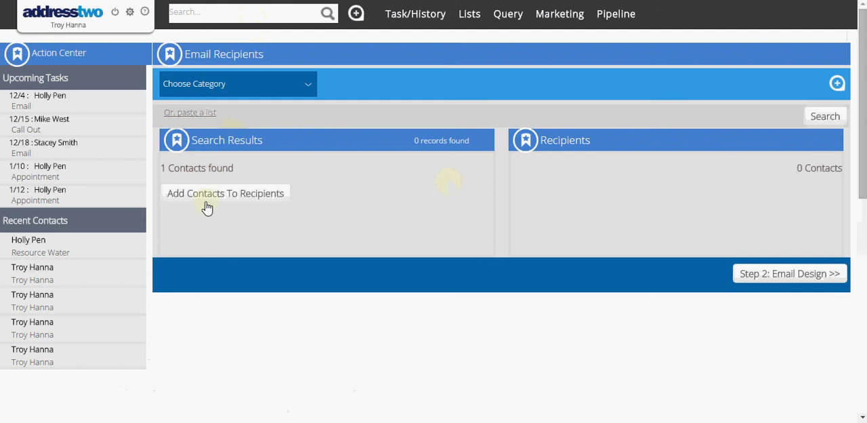
left_click(208, 204)
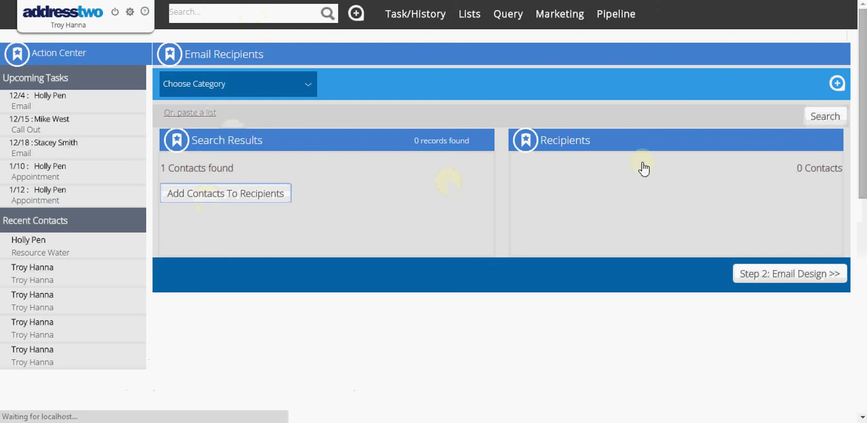
left_click(772, 274)
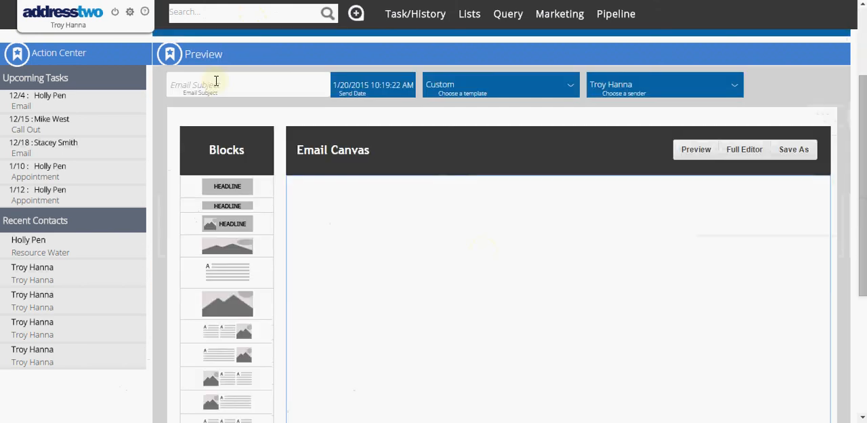
Step: Enter "Testing Signature" as the email subject
left_click(217, 80)
type("Testing Sugnature")
Step: Copy the Signature mail merge snippet %%SIGNATURE%% and paste it into the email body
left_click(411, 232)
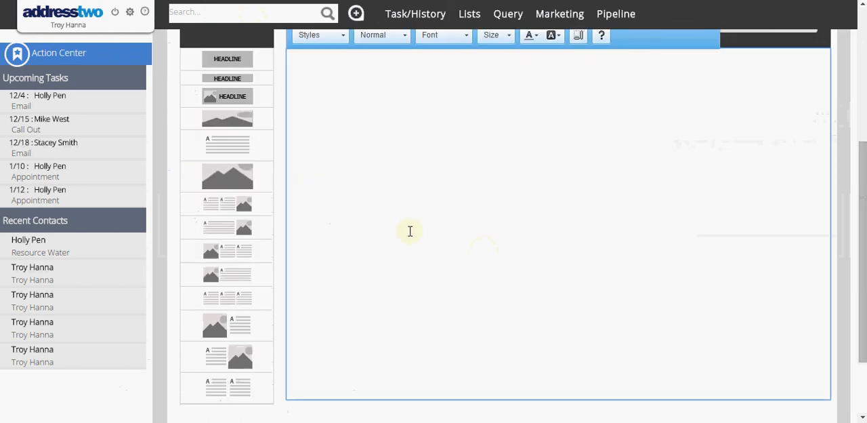
scroll(412, 223, "up", 1)
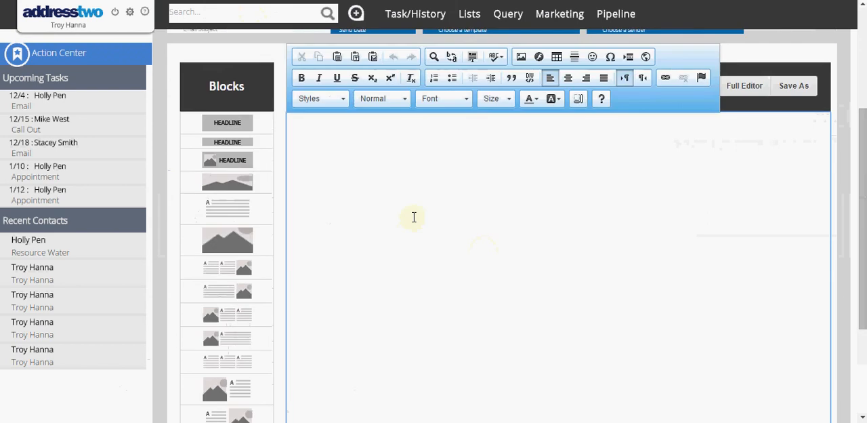
scroll(414, 217, "down", 1)
scroll(415, 217, "down", 2)
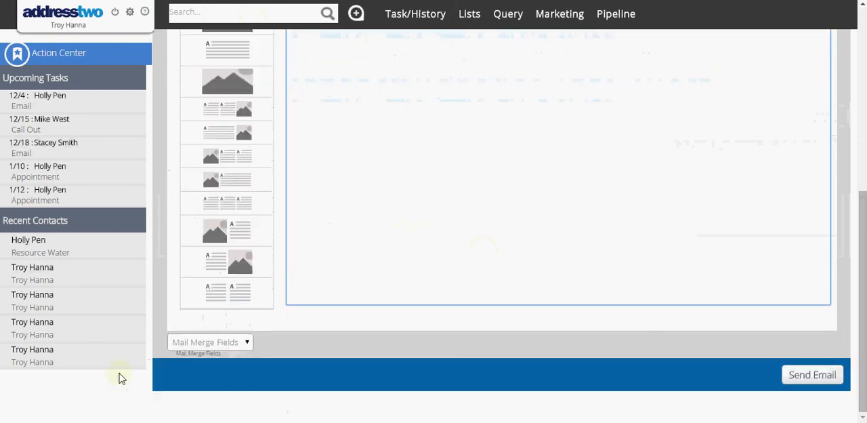
left_click(203, 342)
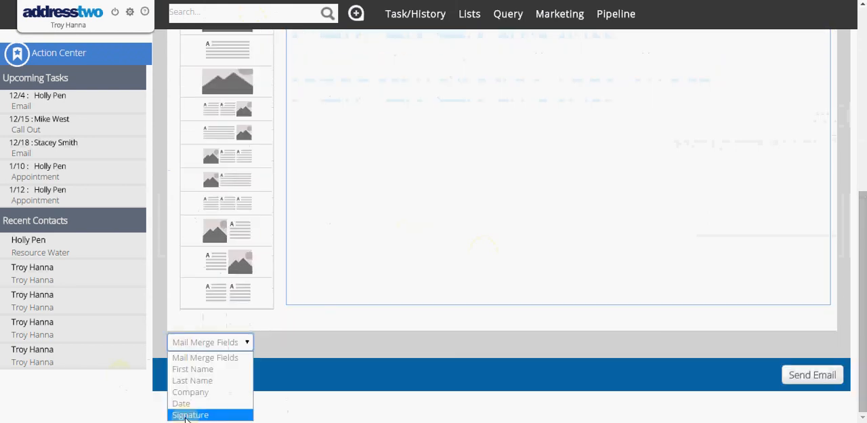
left_click(186, 414)
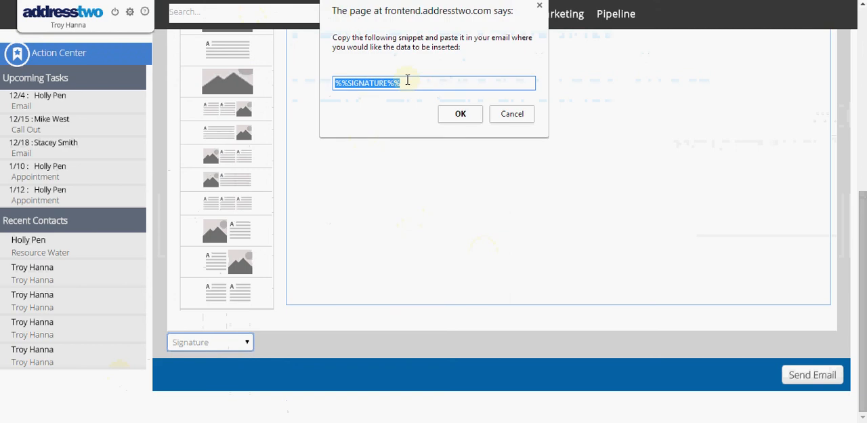
mouse_move(408, 80)
left_mouse_down()
mouse_move(348, 79)
mouse_move(311, 92)
left_mouse_up()
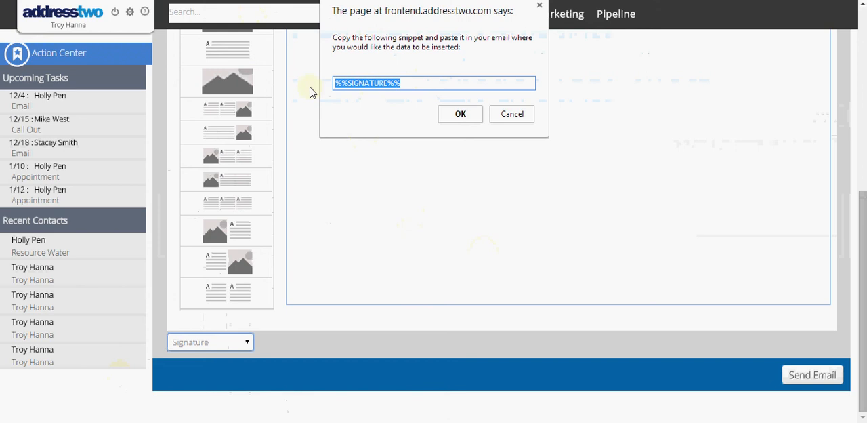
right_click(366, 87)
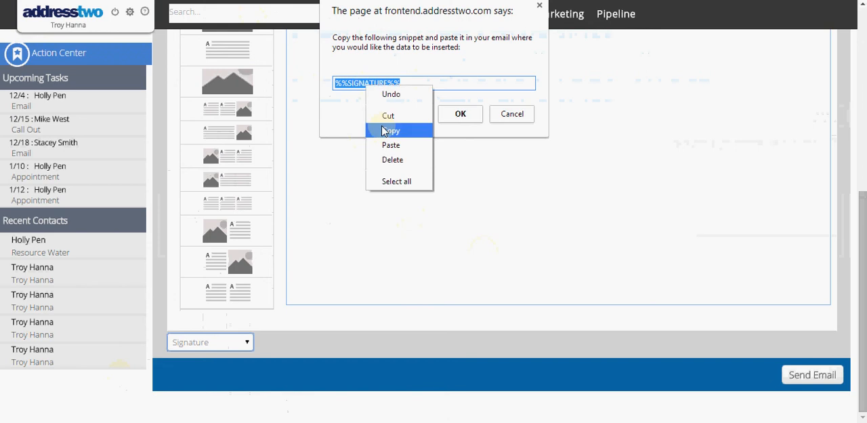
left_click(384, 131)
left_click(455, 116)
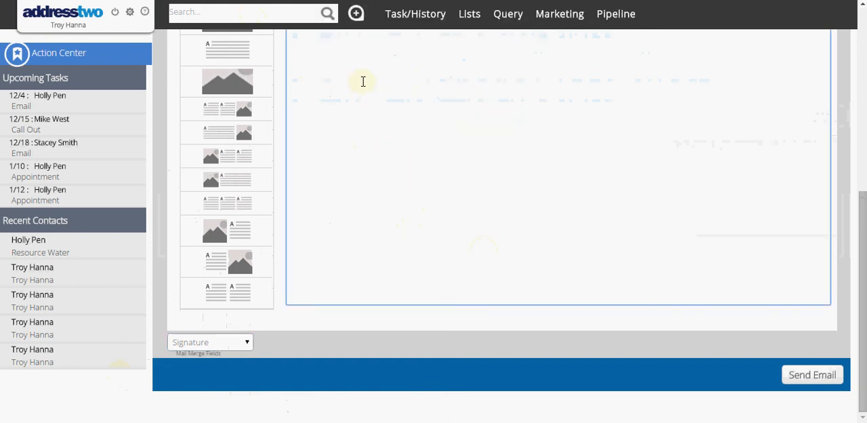
scroll(363, 81, "up", 4)
key("ctrl+v")
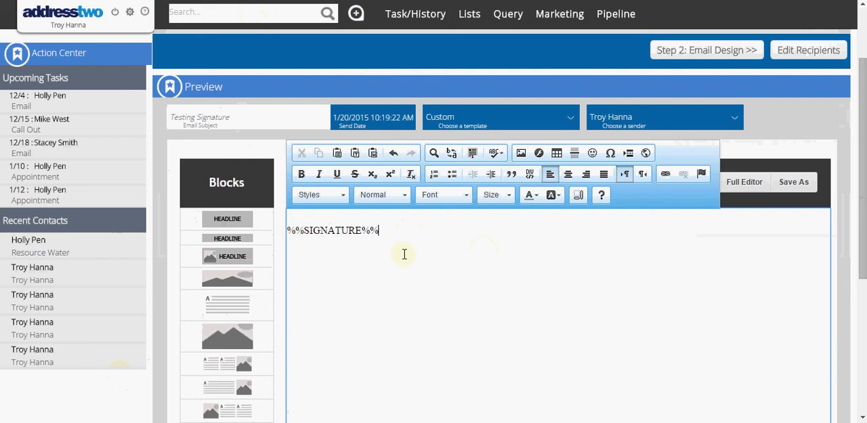
Step: Send the test email to the recipient and confirm the sending
scroll(635, 267, "down", 4)
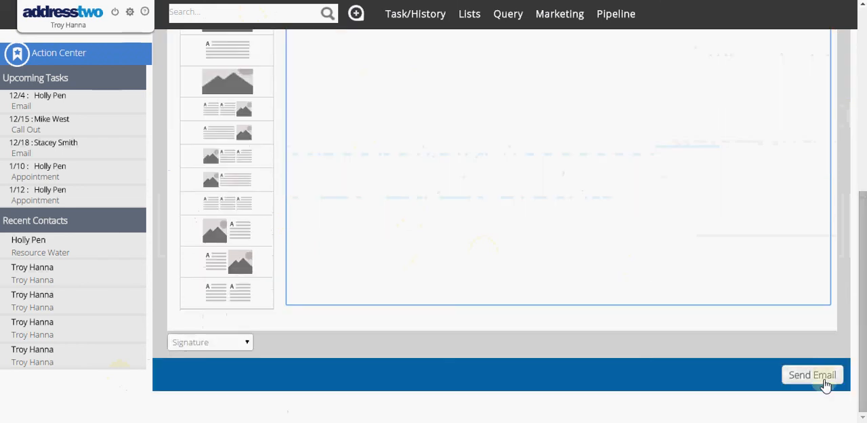
left_click(821, 381)
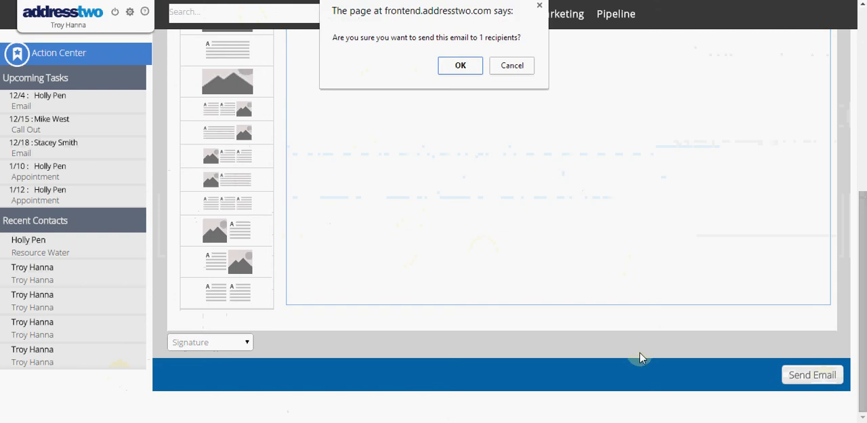
left_click(468, 68)
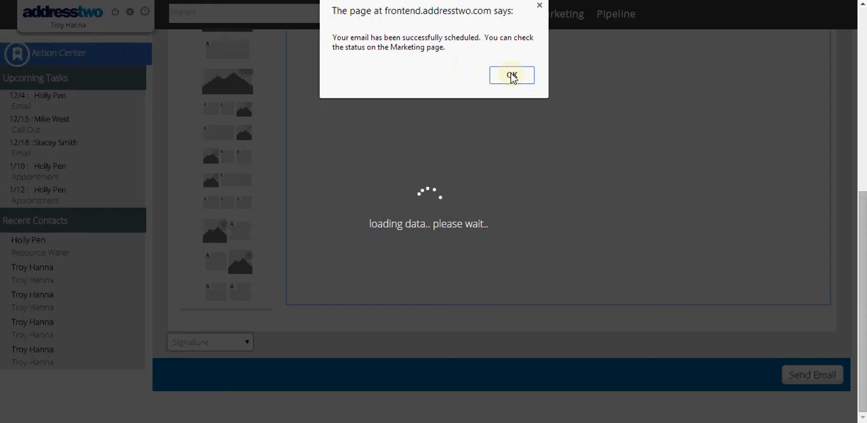
left_click(513, 76)
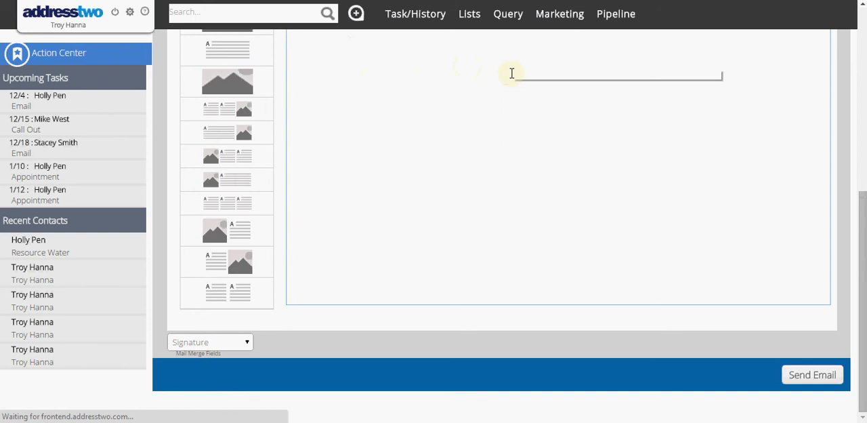